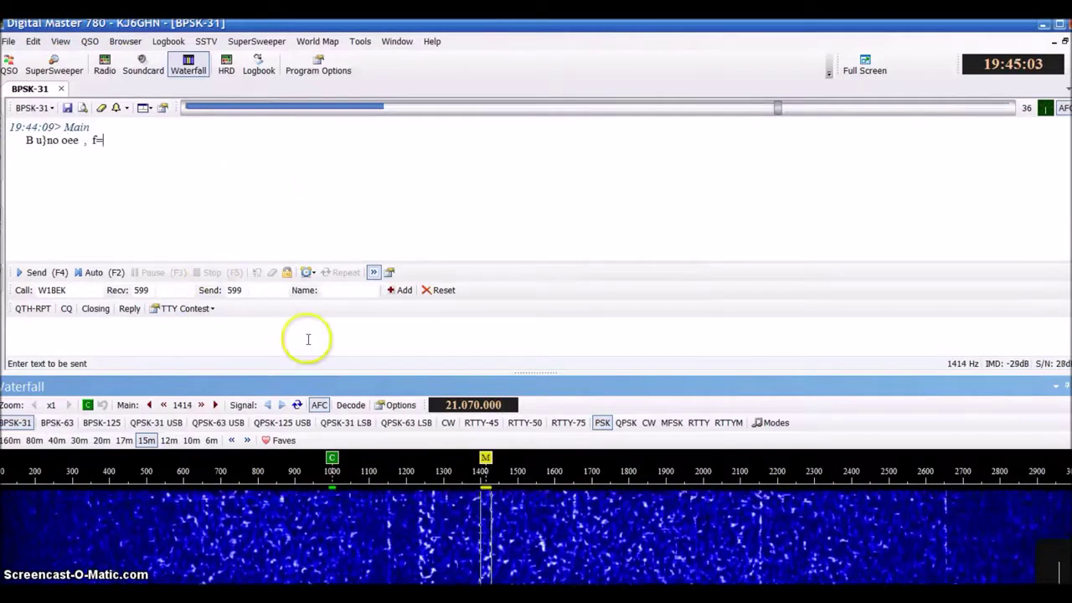
Reset the contact fields and assign the callsign in the received text to the contact's Call field
{"action": "left_click", "coordinate": [439, 291]}
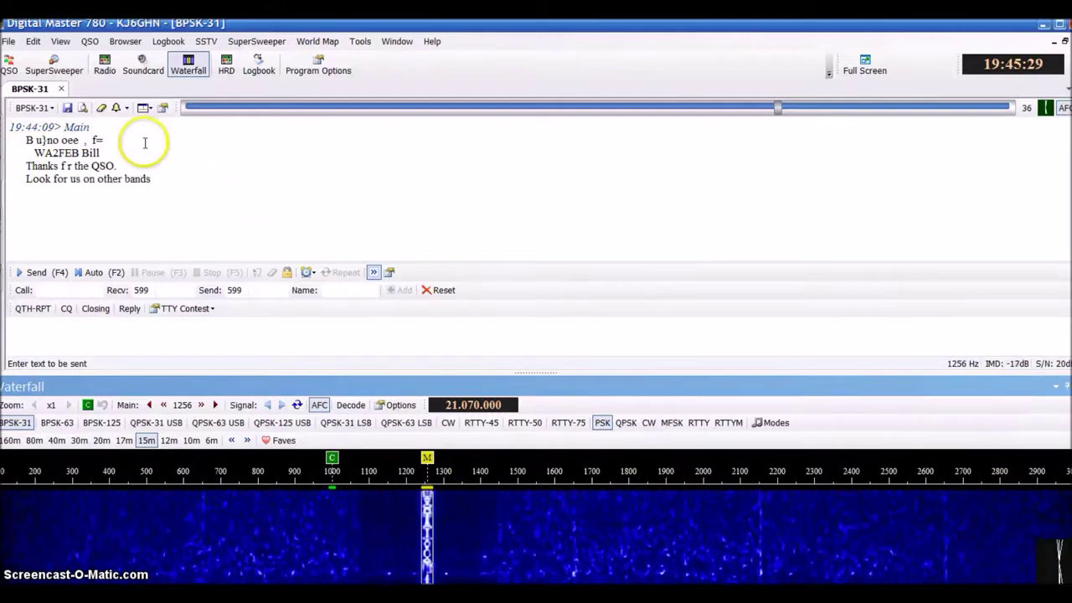
{"action": "mouse_move", "coordinate": [48, 153]}
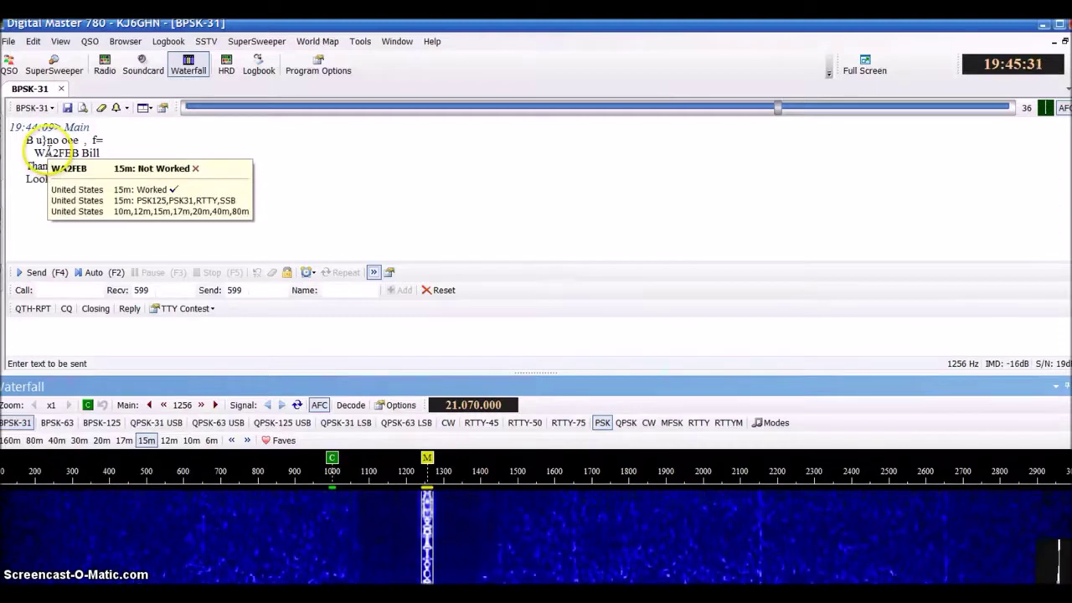
{"action": "right_click", "coordinate": [62, 151]}
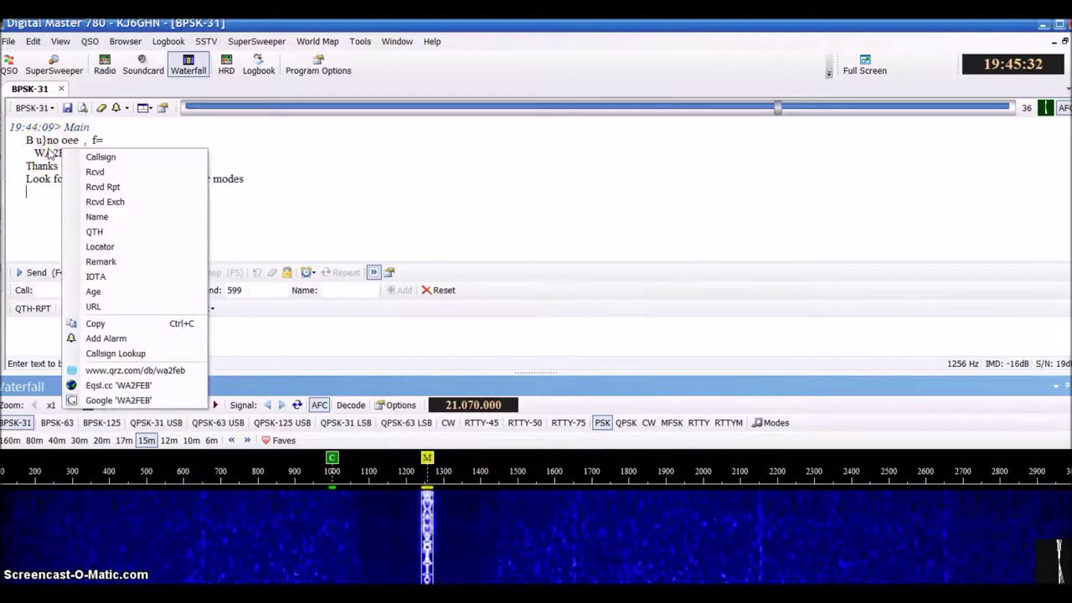
{"action": "left_click", "coordinate": [119, 158]}
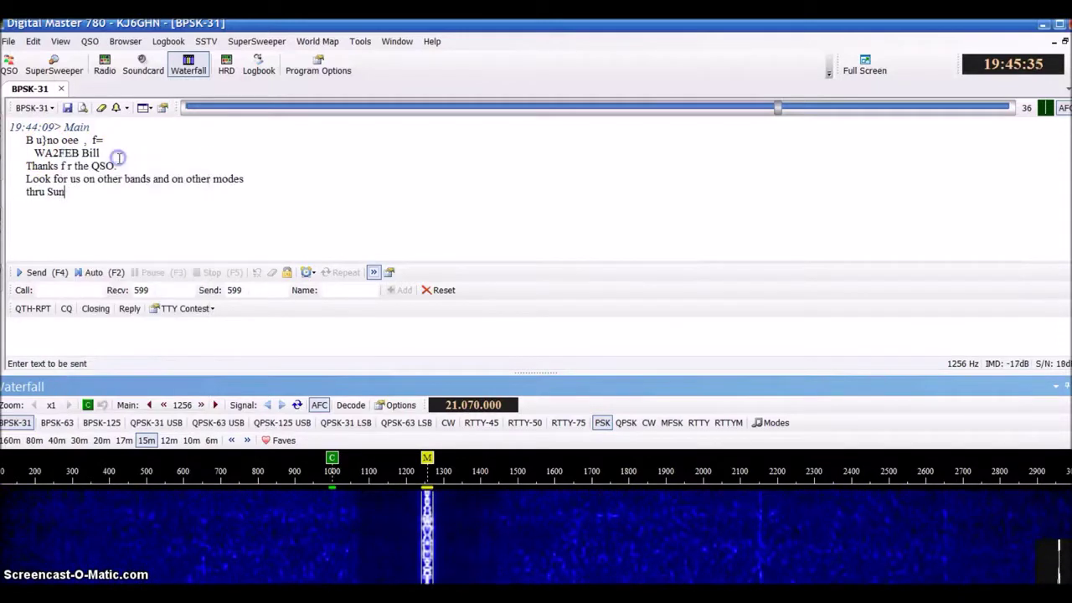
{"action": "left_click", "coordinate": [48, 289]}
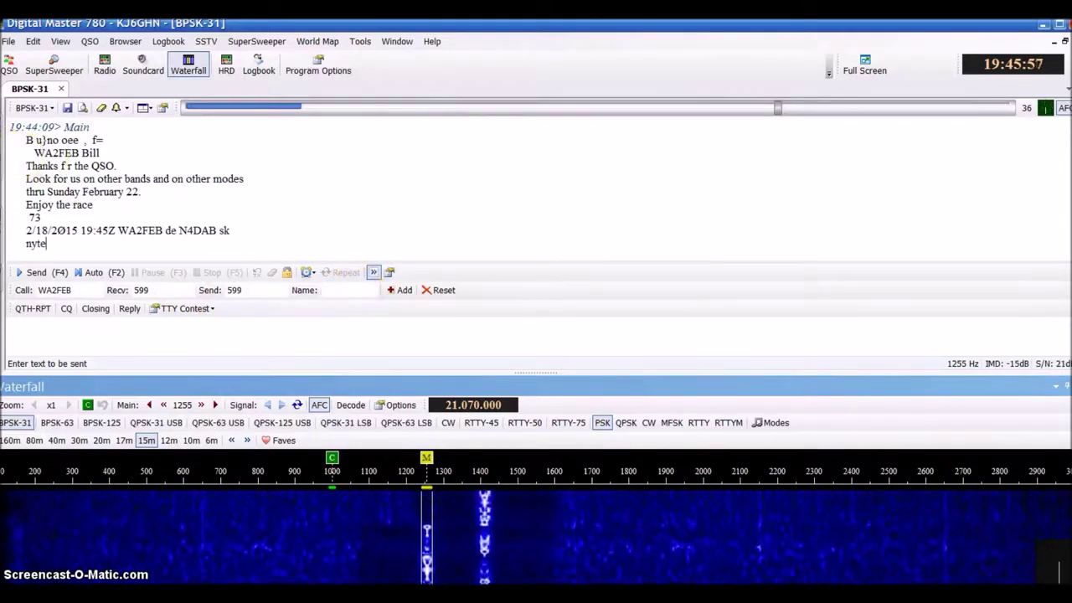
Review the Add Log Entry form for the contact, down to its add and reset commands, and close it
{"action": "mouse_move", "coordinate": [2, 167]}
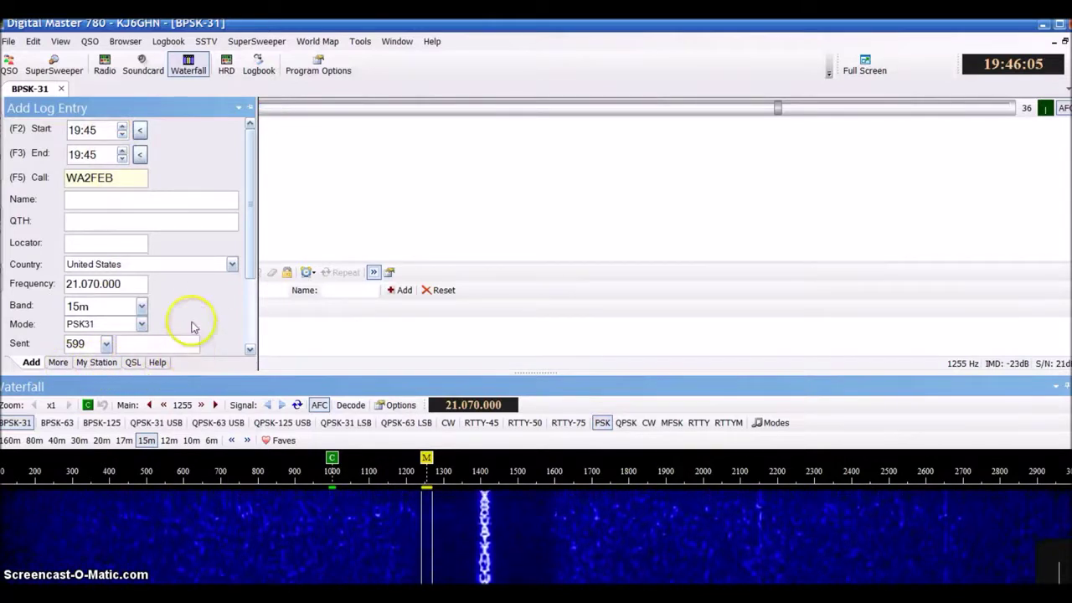
{"action": "left_click_drag", "start_coordinate": [247, 240], "coordinate": [256, 325]}
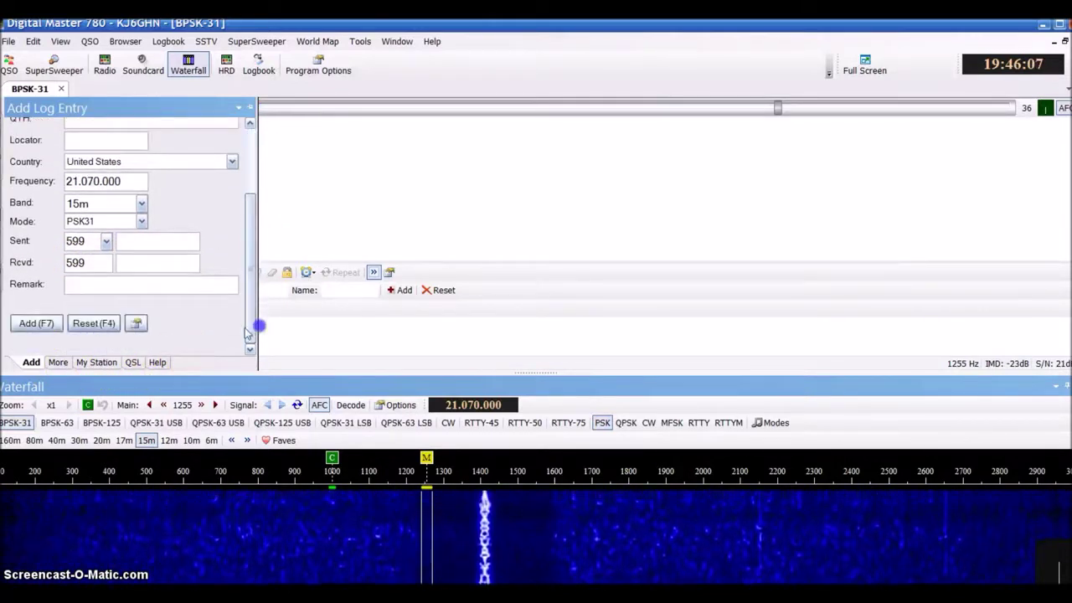
{"action": "left_click", "coordinate": [26, 327]}
{"action": "left_click", "coordinate": [97, 316]}
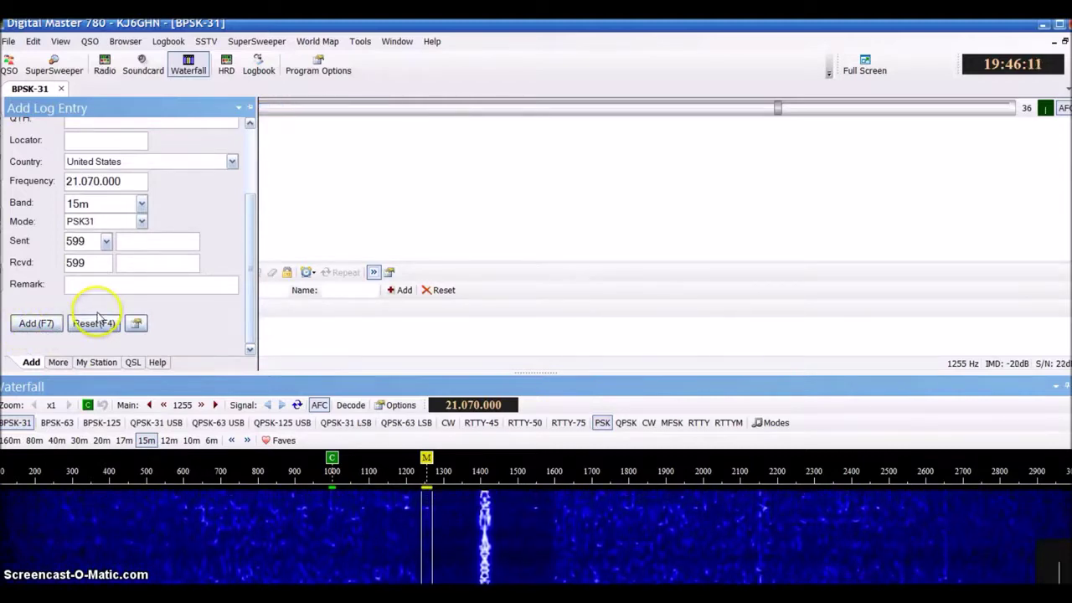
{"action": "left_click", "coordinate": [301, 201]}
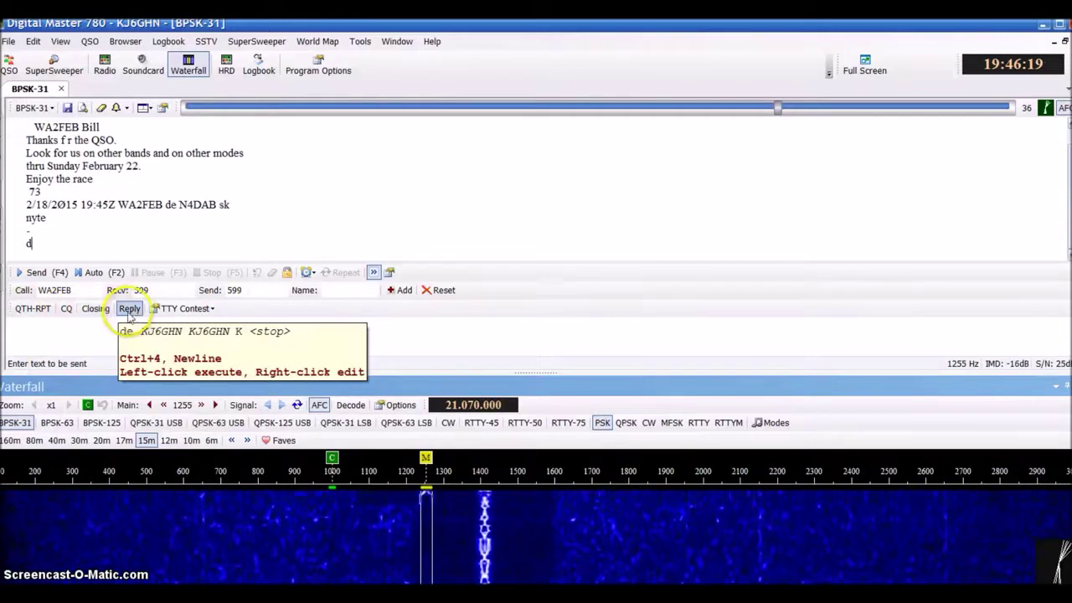
Switch the macro set from TTY Contest to PSK Contest, and finally to Every Day USE
{"action": "left_click", "coordinate": [210, 309]}
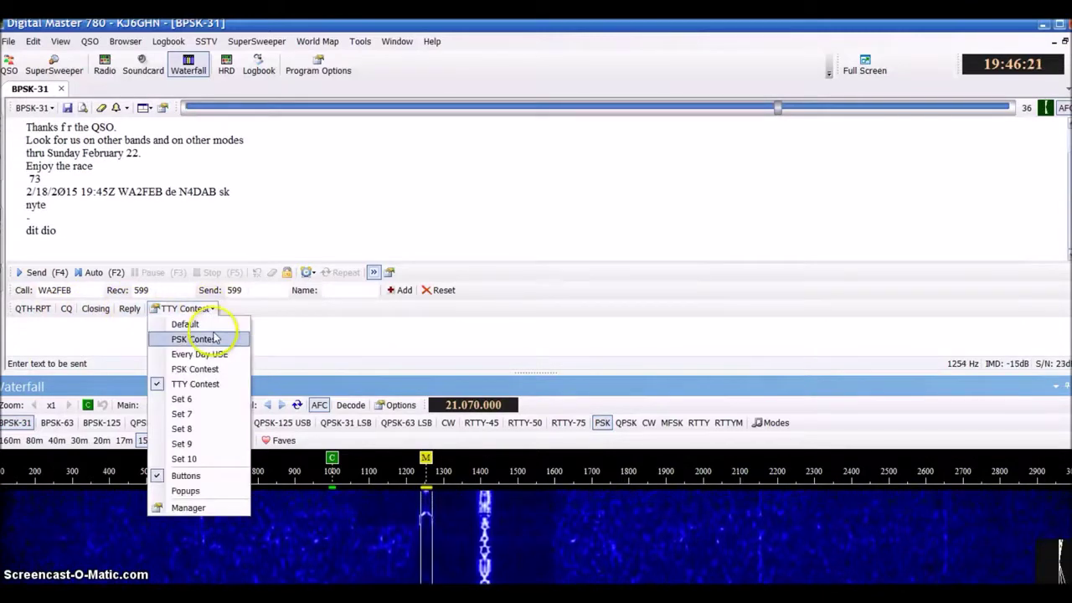
{"action": "left_click", "coordinate": [216, 339]}
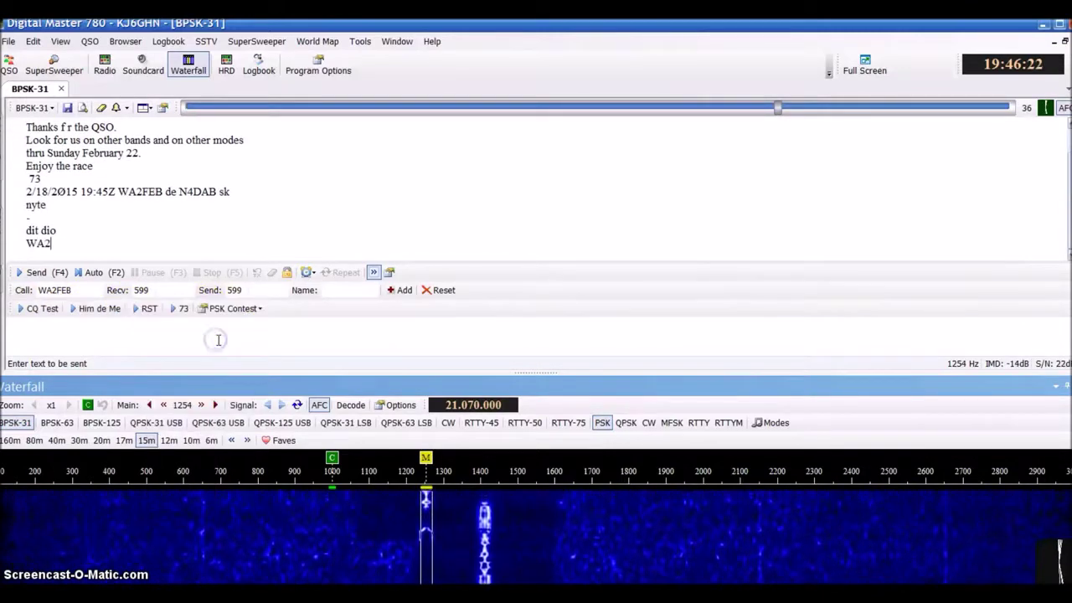
{"action": "left_click", "coordinate": [260, 310]}
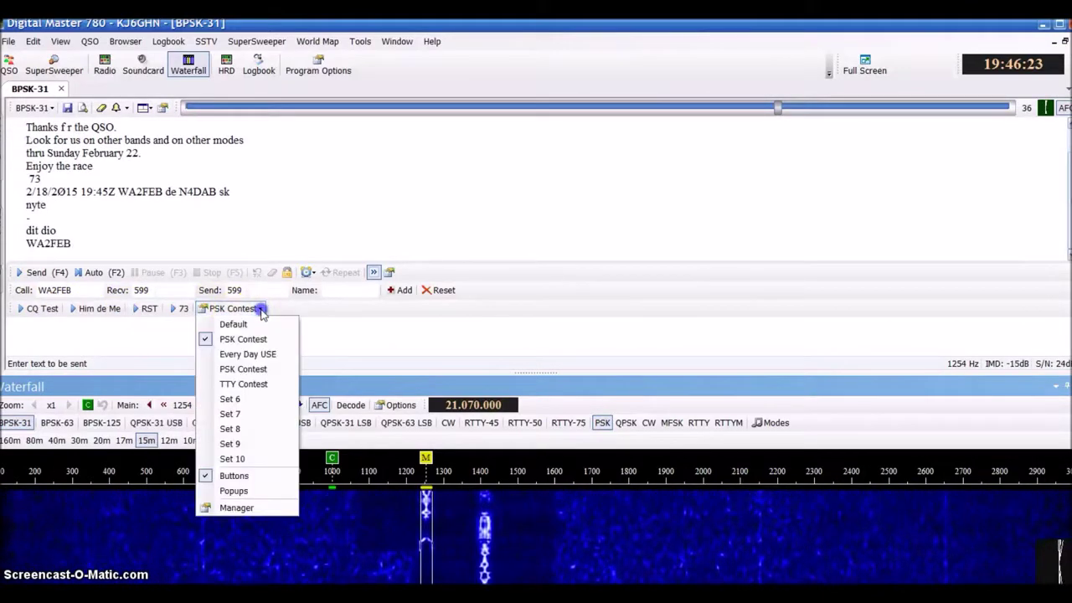
{"action": "left_click", "coordinate": [264, 358]}
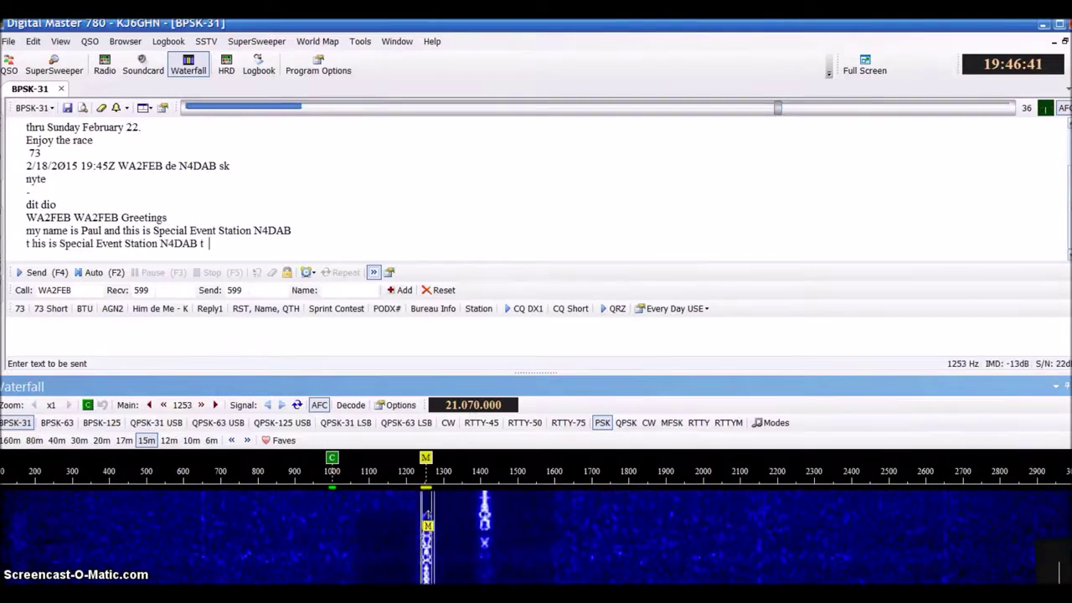
Switch the operating mode to BPSK-63, BPSK-125 and finally RTTY-45
{"action": "left_click", "coordinate": [59, 427]}
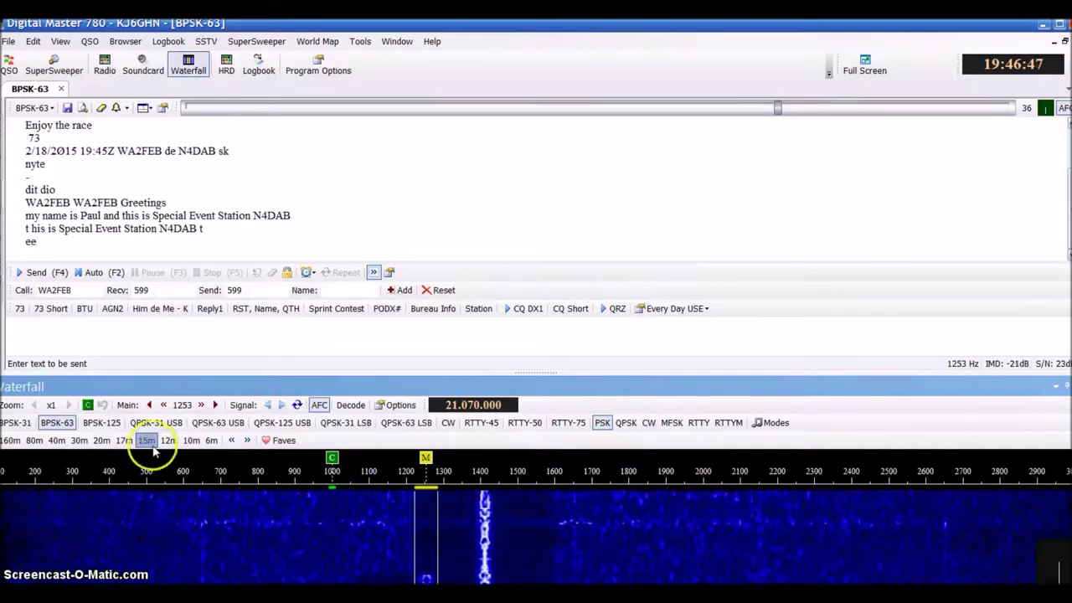
{"action": "left_click", "coordinate": [100, 424]}
{"action": "left_click", "coordinate": [414, 535]}
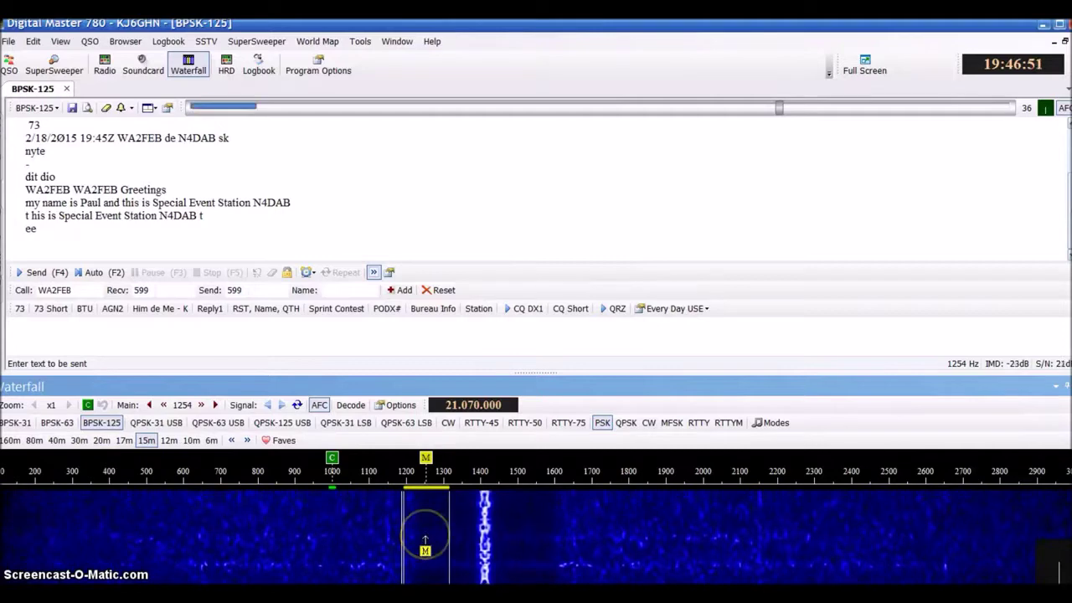
{"action": "left_click", "coordinate": [492, 425]}
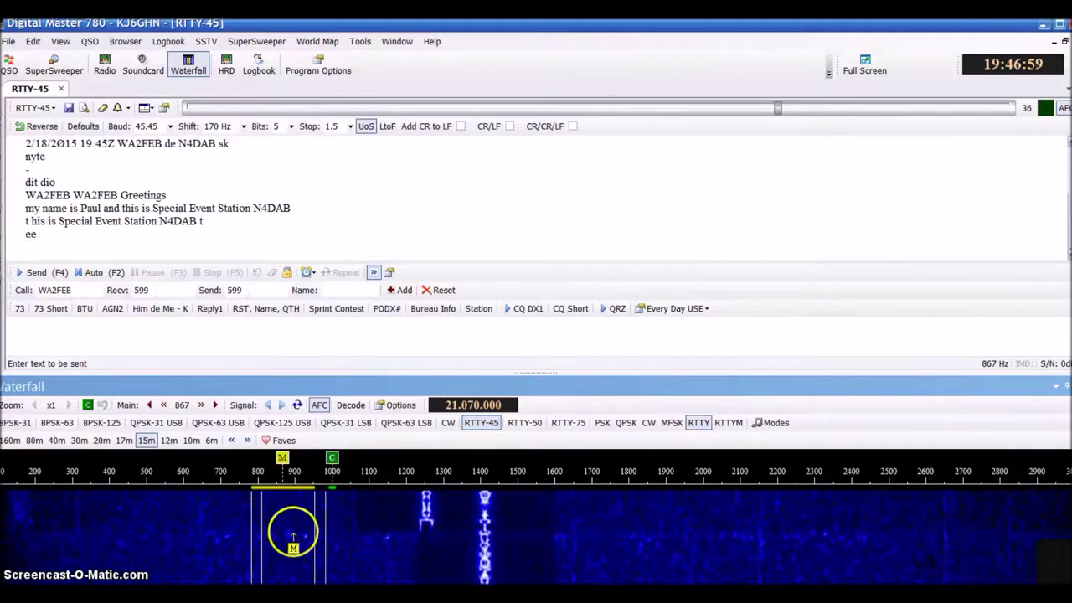
Tune the radio to 28.080 on the 10m band and back to 15m at 21.080
{"action": "left_click", "coordinate": [191, 440]}
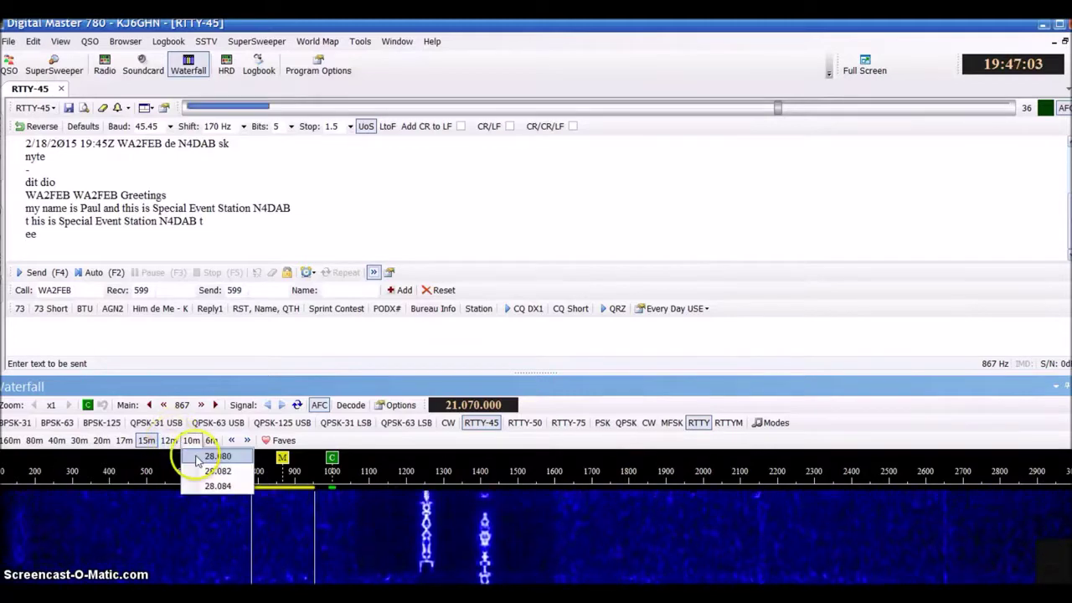
{"action": "left_click", "coordinate": [216, 456]}
{"action": "left_click", "coordinate": [191, 439]}
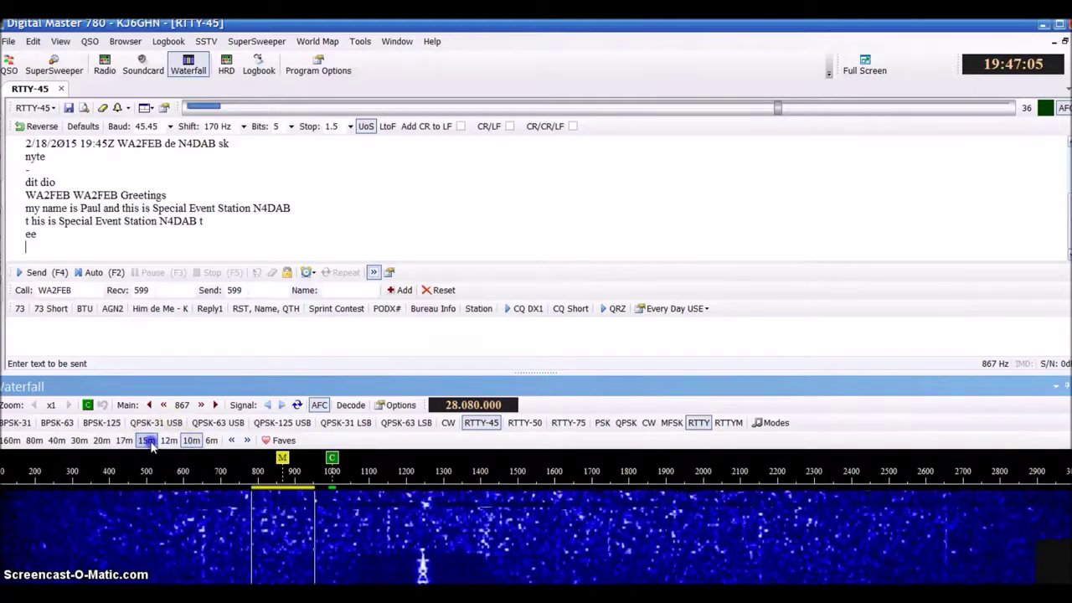
{"action": "left_click", "coordinate": [156, 457]}
{"action": "left_click", "coordinate": [147, 441]}
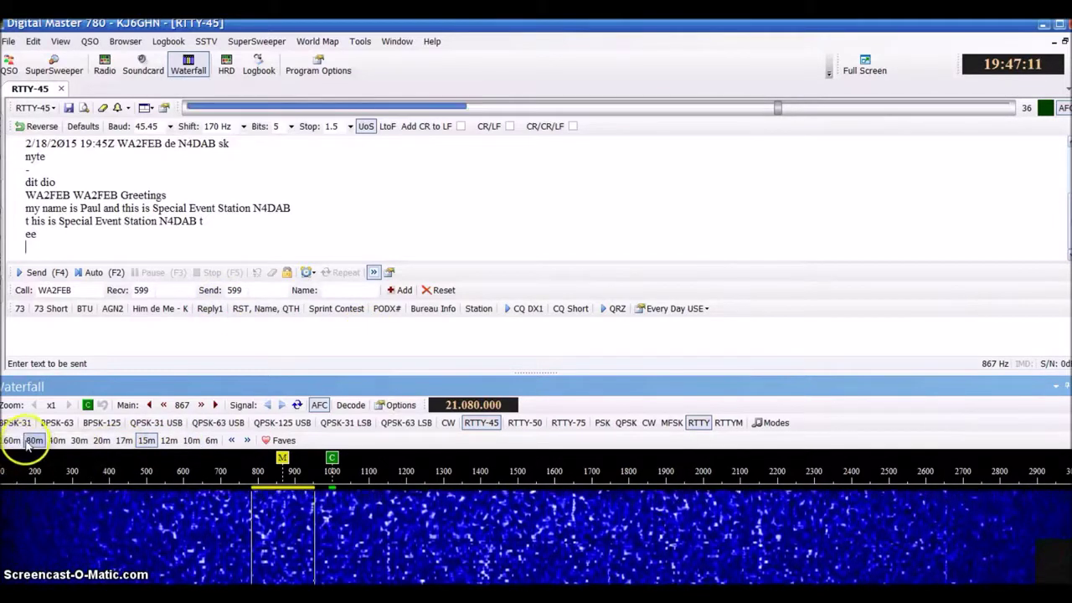
Tune the radio to 7.040 on 40m, 10.110 on 30m, and finally 14.080 on 20m
{"action": "mouse_move", "coordinate": [32, 442]}
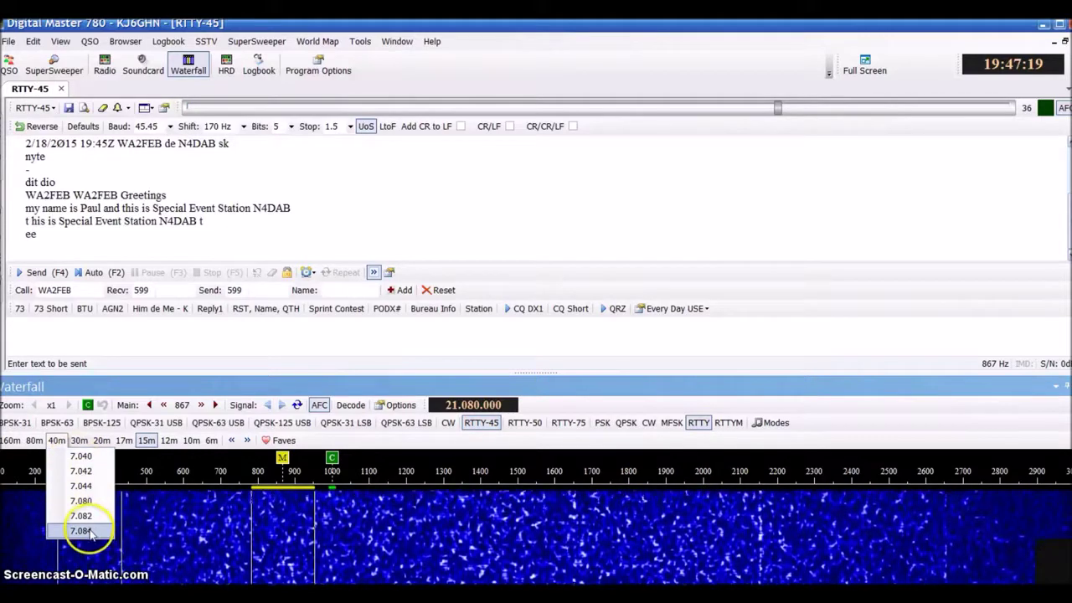
{"action": "left_click", "coordinate": [81, 457]}
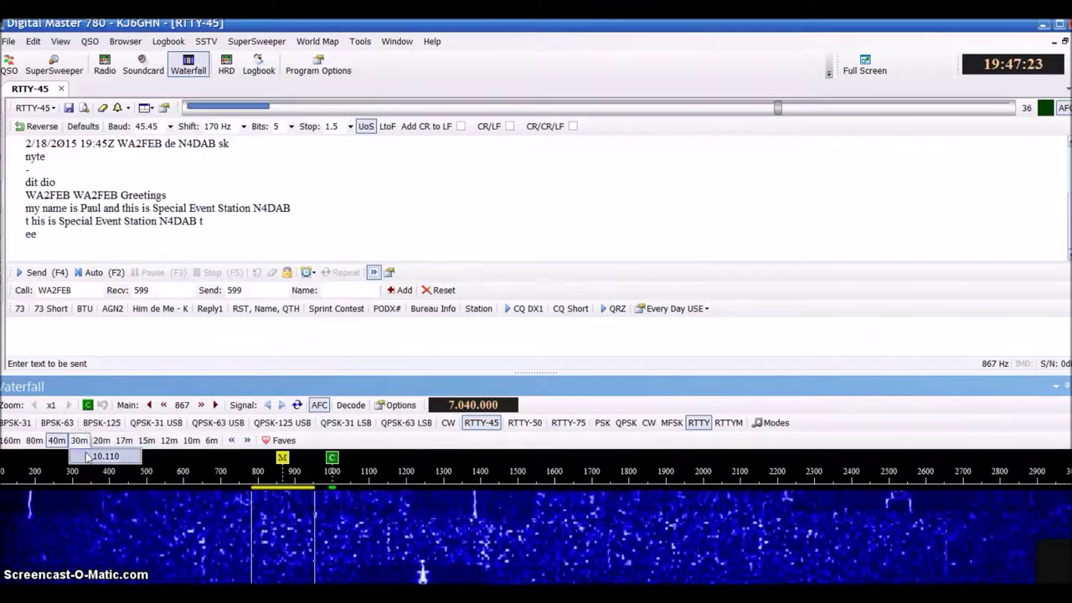
{"action": "left_click", "coordinate": [82, 442]}
{"action": "left_click", "coordinate": [101, 440]}
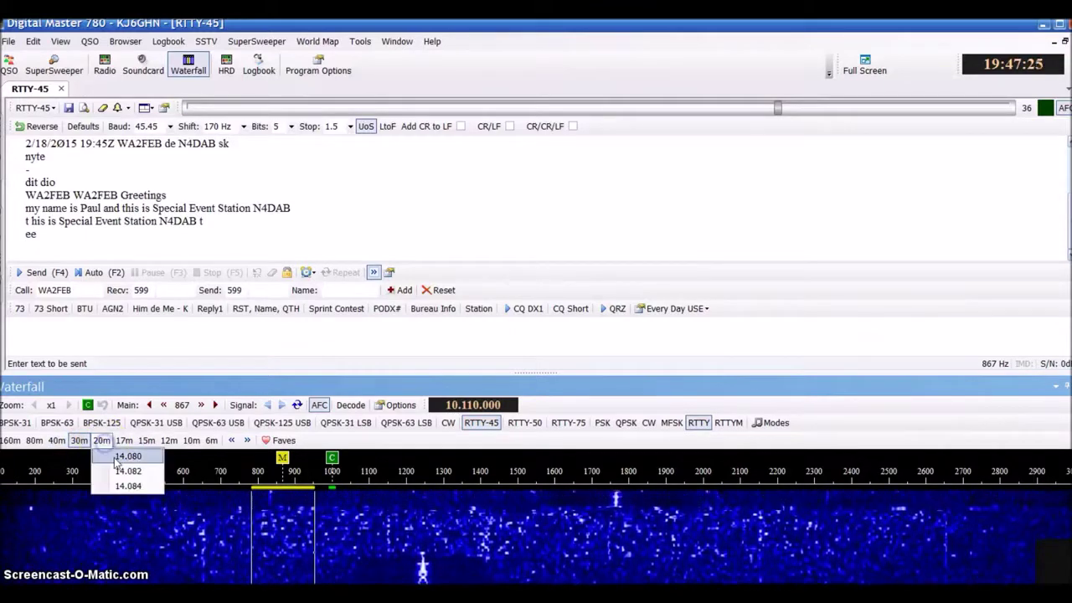
{"action": "left_click", "coordinate": [121, 456]}
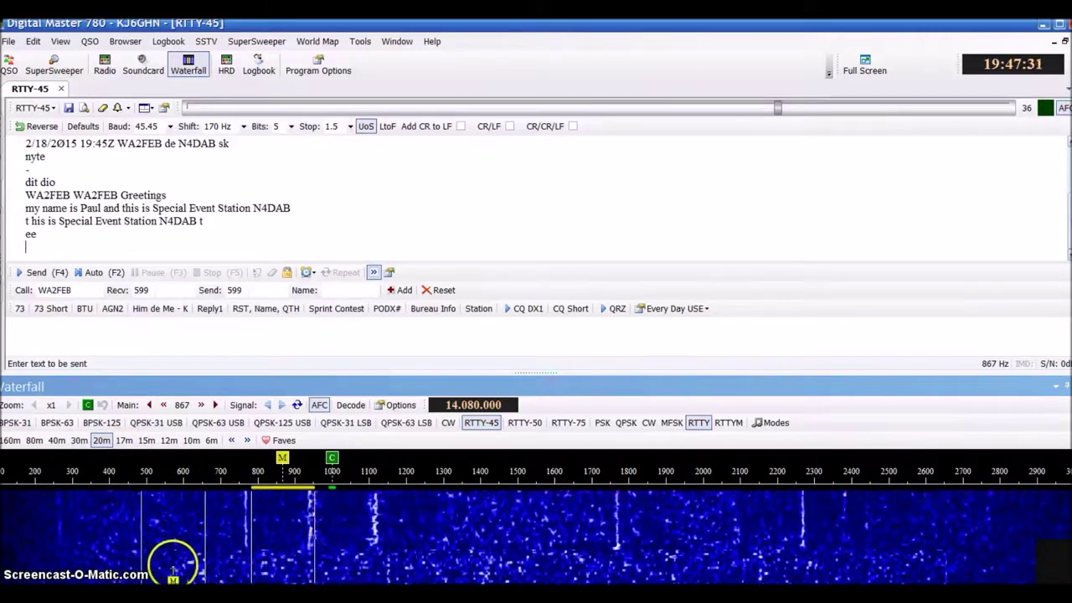
Align the RTTY decode markers with signals on the waterfall, first at about 858 Hz and finally at about 1030 Hz
{"action": "left_click", "coordinate": [277, 548]}
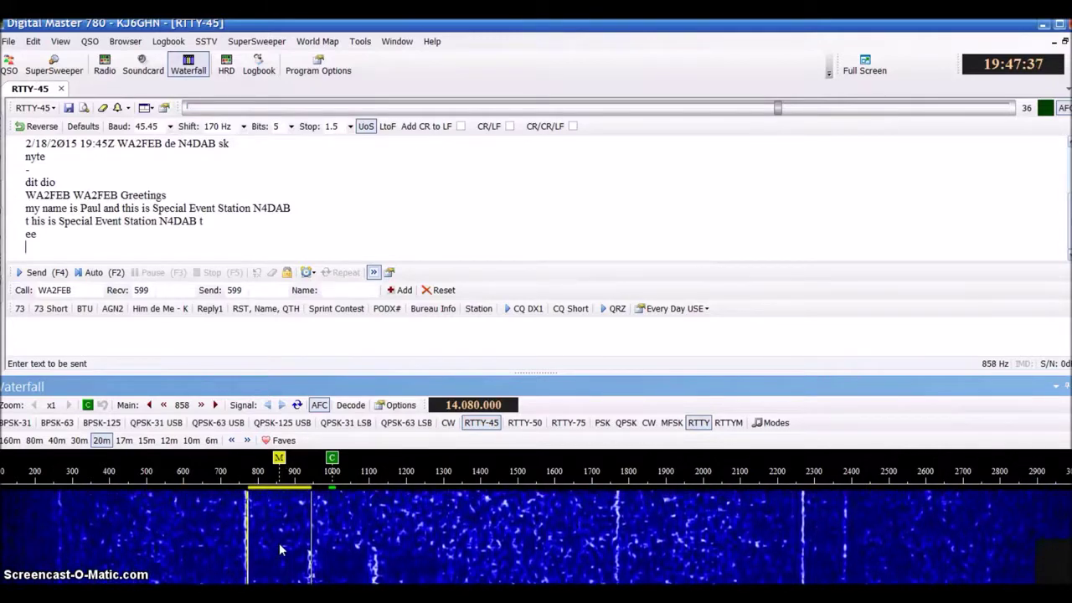
{"action": "left_click", "coordinate": [166, 212]}
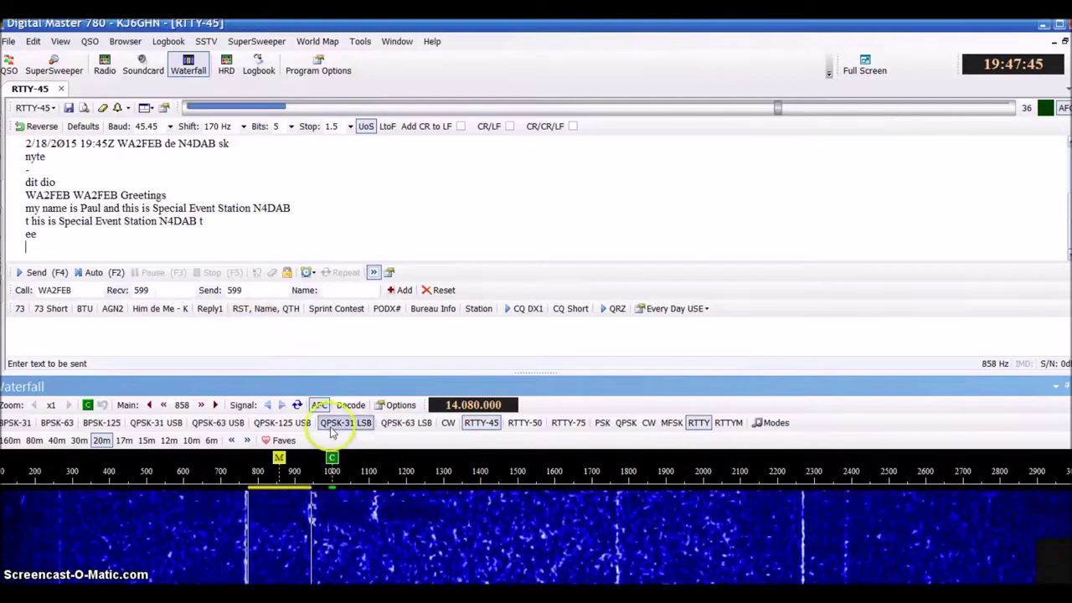
{"action": "left_click", "coordinate": [343, 525]}
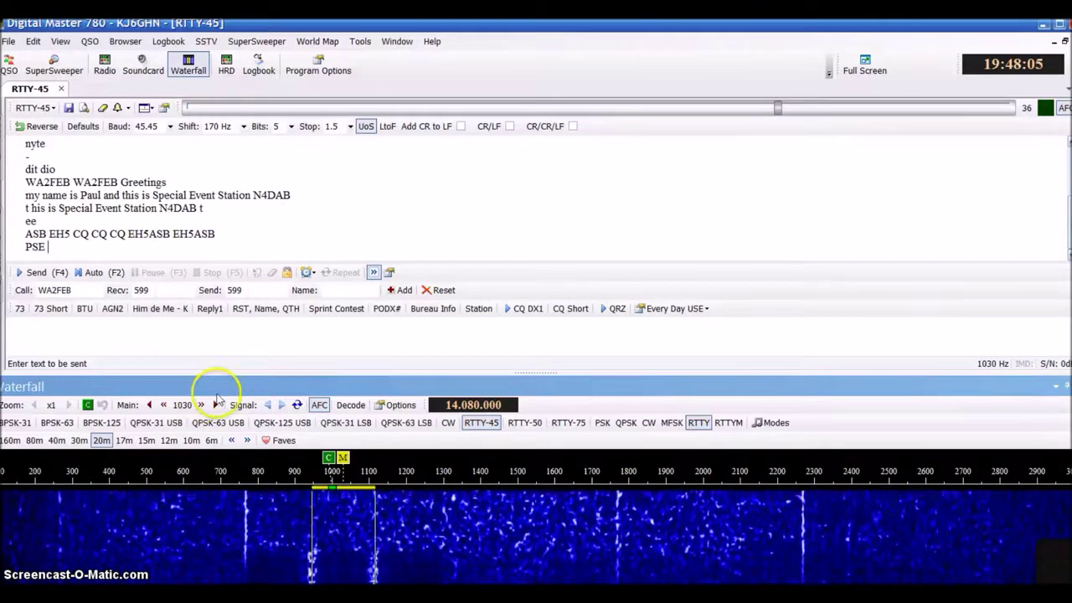
Switch the operating mode to BPSK-31 and retune the radio to the 17m band
{"action": "left_click", "coordinate": [146, 441]}
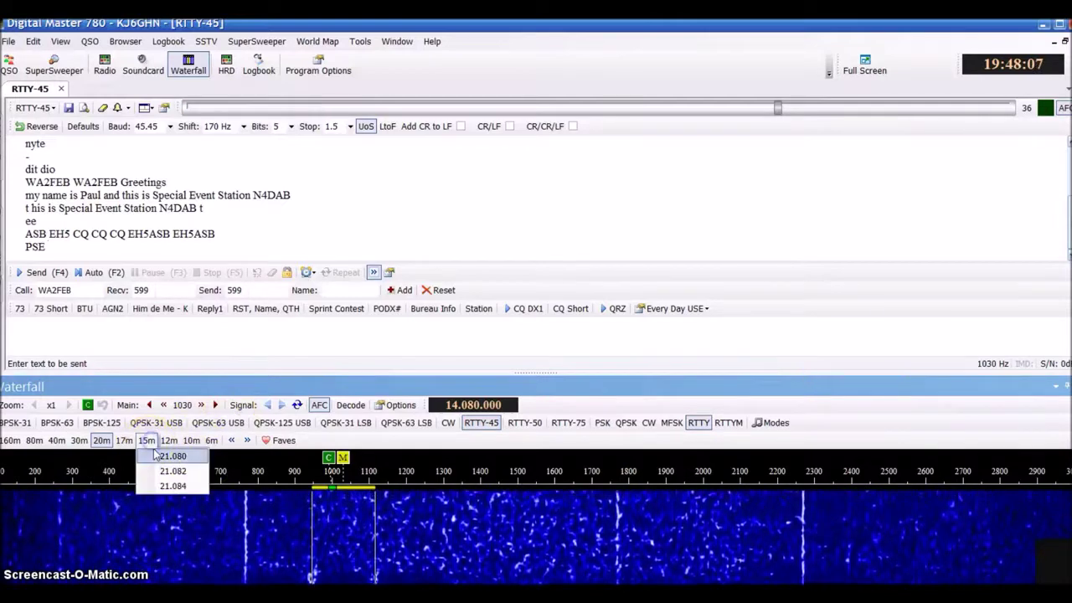
{"action": "left_click", "coordinate": [14, 424]}
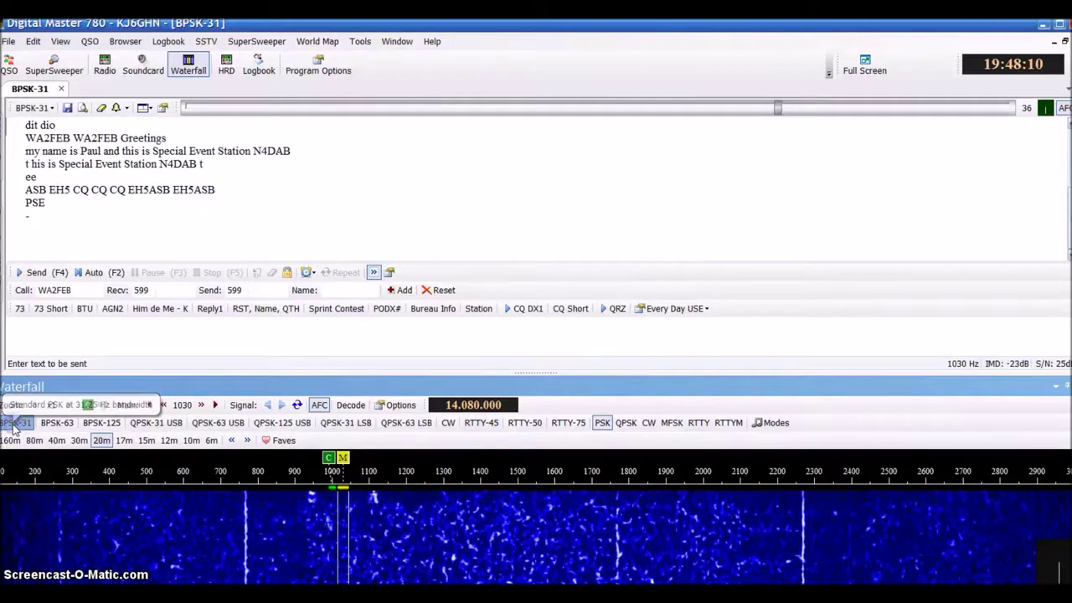
{"action": "left_click", "coordinate": [123, 440]}
{"action": "left_click", "coordinate": [132, 455]}
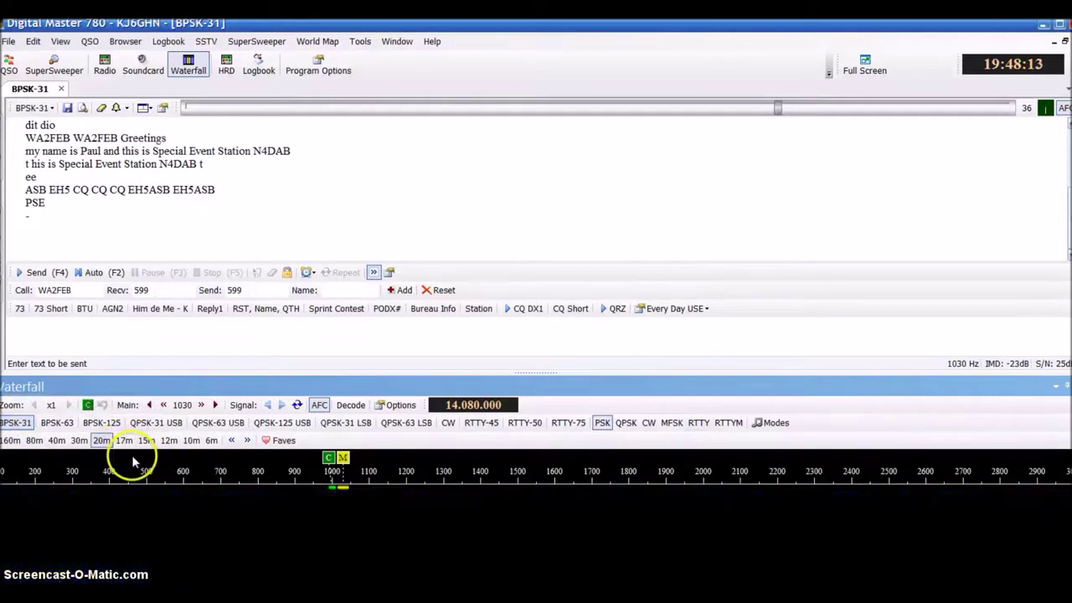
{"action": "left_click", "coordinate": [882, 557]}
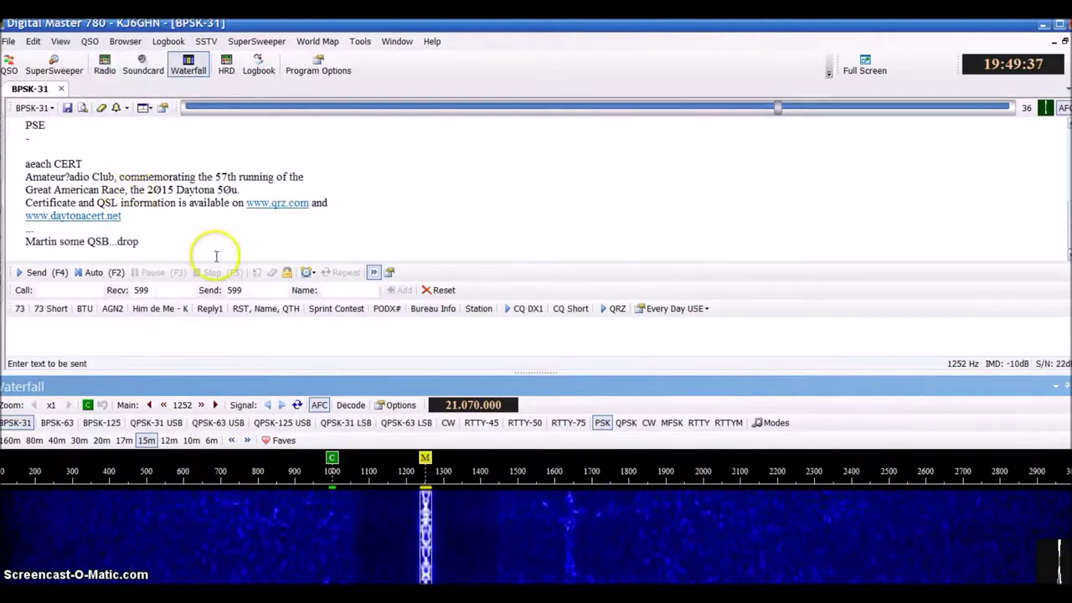
Enter ASS in the Call field and trial text hhhgh in the transmit window, and clear both
{"action": "left_click", "coordinate": [55, 289]}
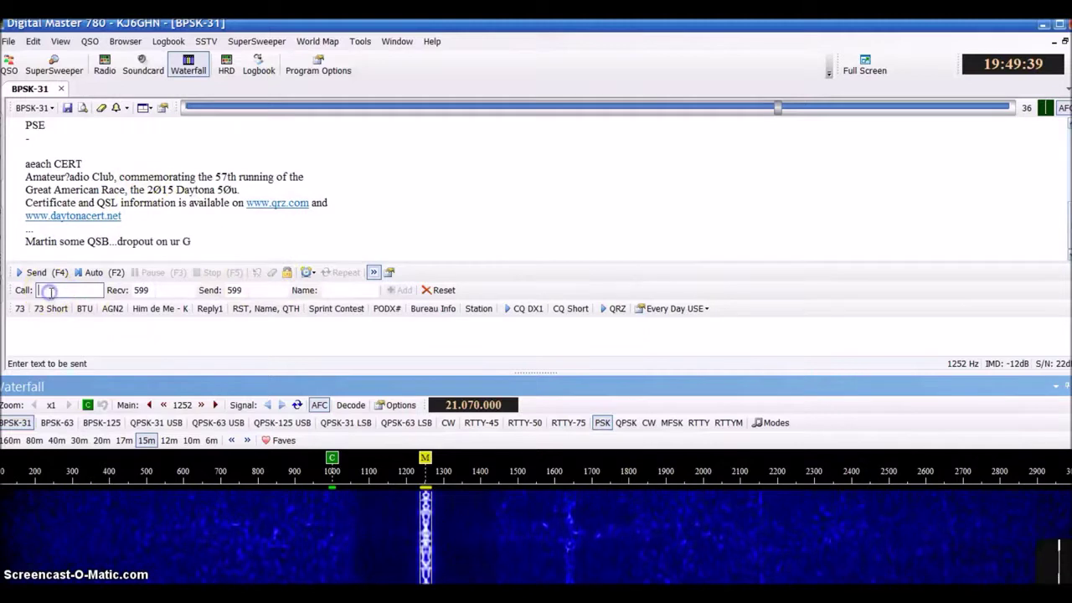
{"action": "type", "text": "ASS"}
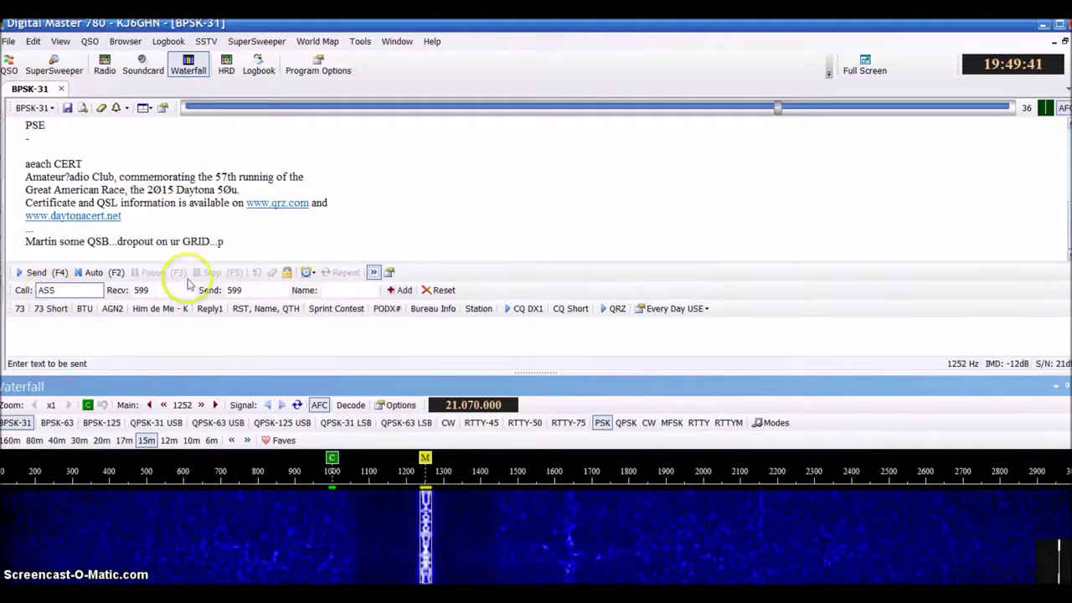
{"action": "left_click", "coordinate": [179, 337]}
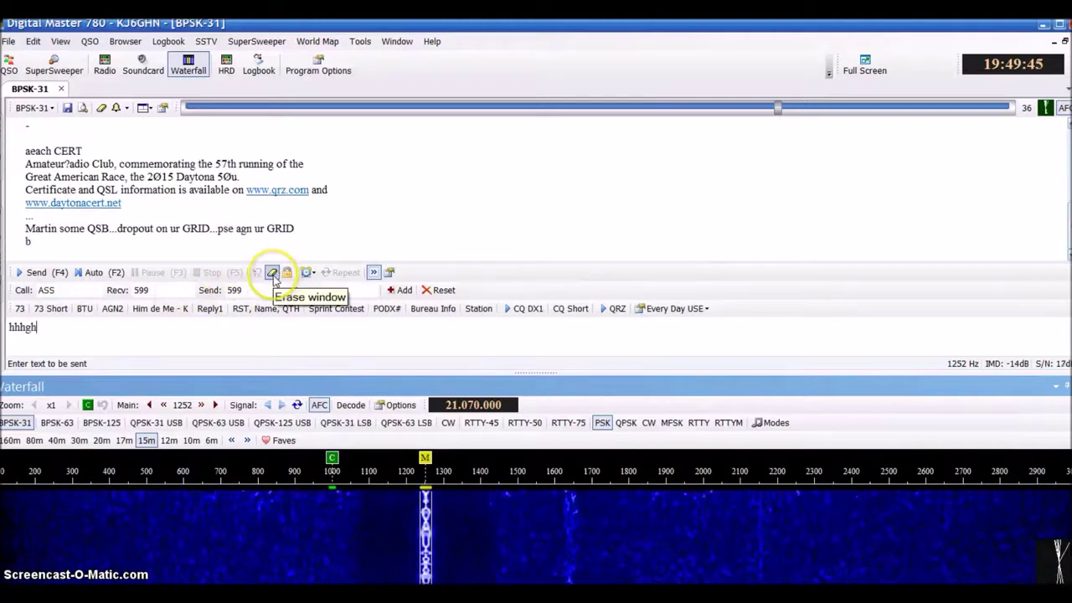
{"action": "left_click", "coordinate": [273, 275]}
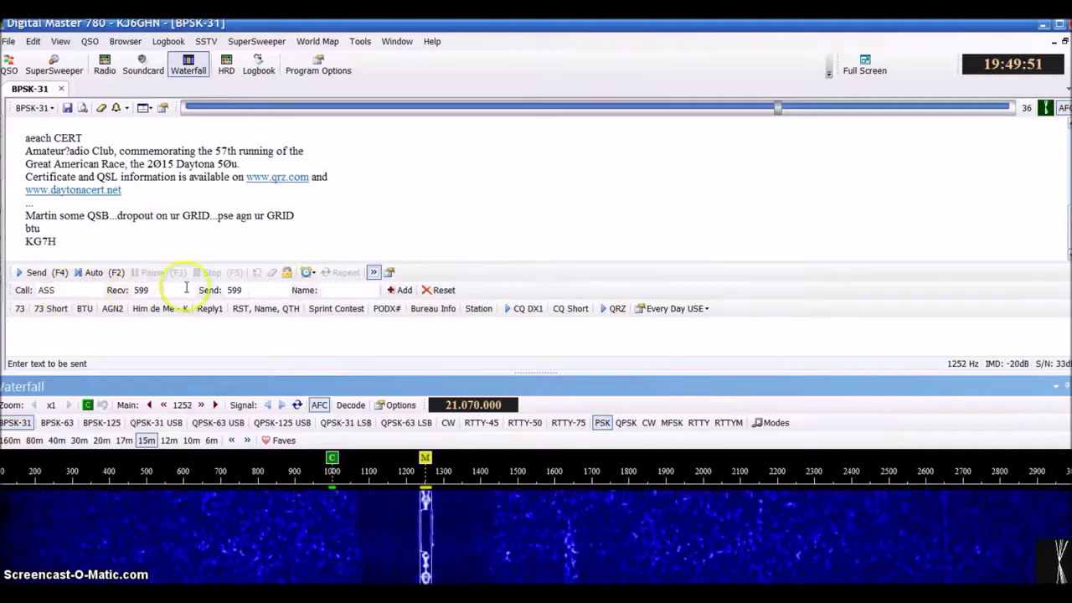
{"action": "left_click", "coordinate": [449, 294]}
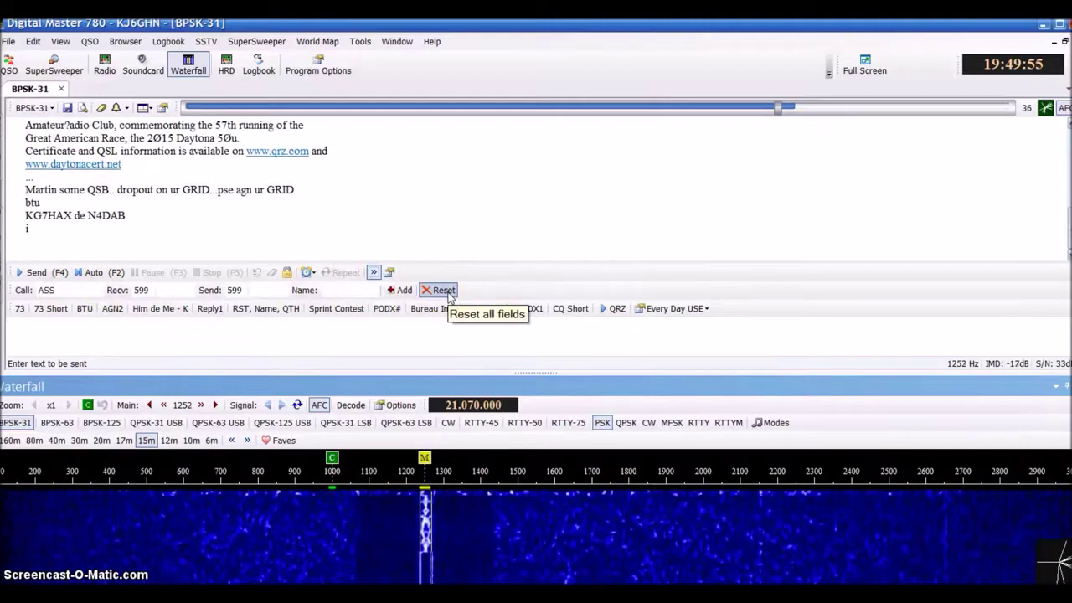
Reset all contact fields, including the Call field, and check the Add Log Entry form
{"action": "left_click", "coordinate": [449, 294]}
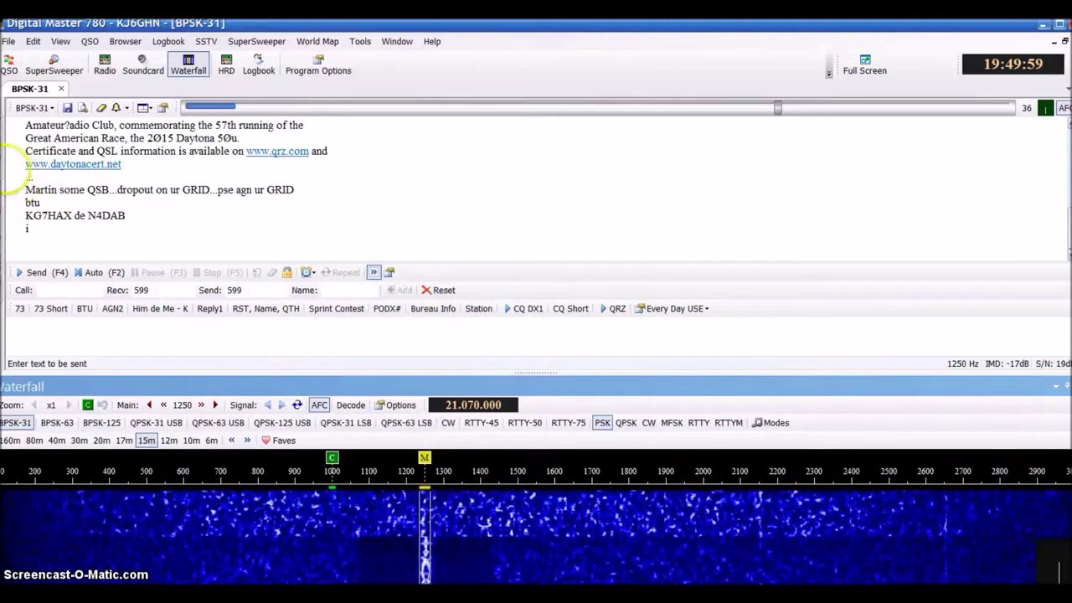
{"action": "mouse_move", "coordinate": [3, 170]}
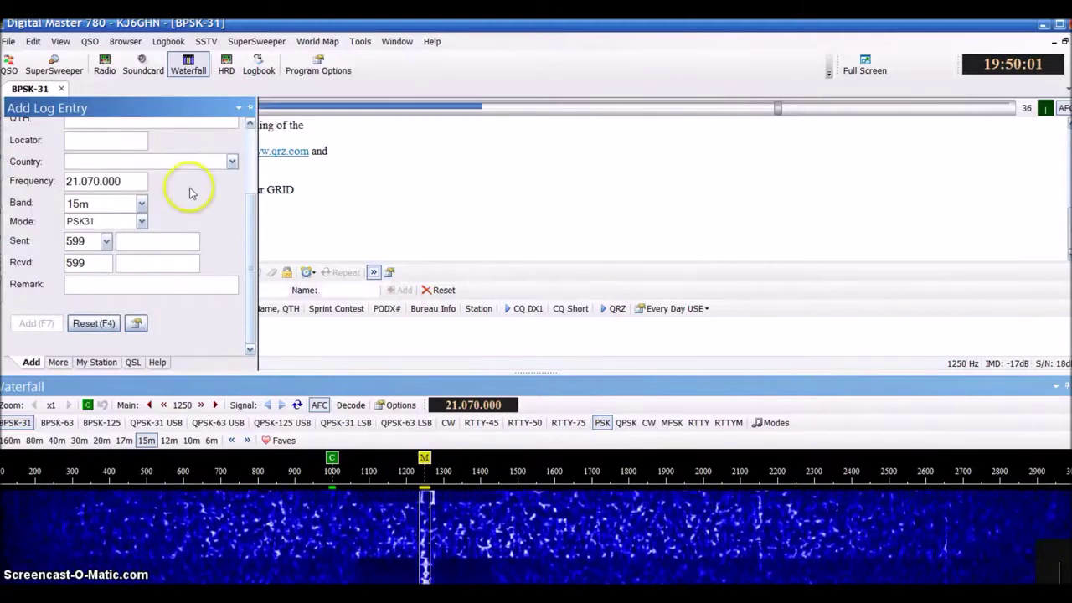
{"action": "left_click", "coordinate": [448, 194]}
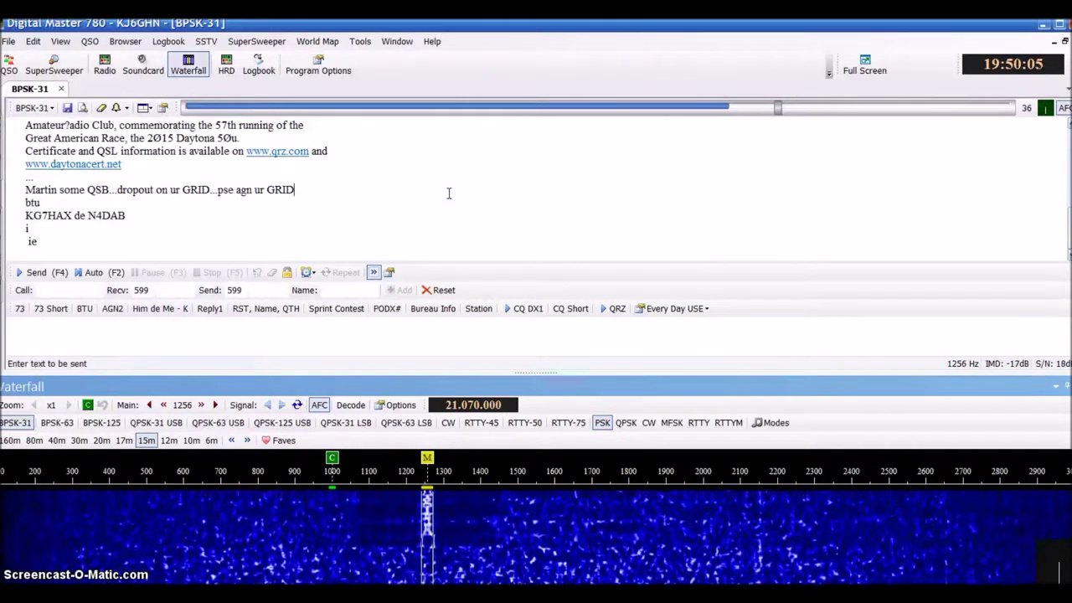
Assign the grid square CN97dm from the received text to the contact's Locator and check it in the Add Log Entry form
{"action": "mouse_move", "coordinate": [107, 215]}
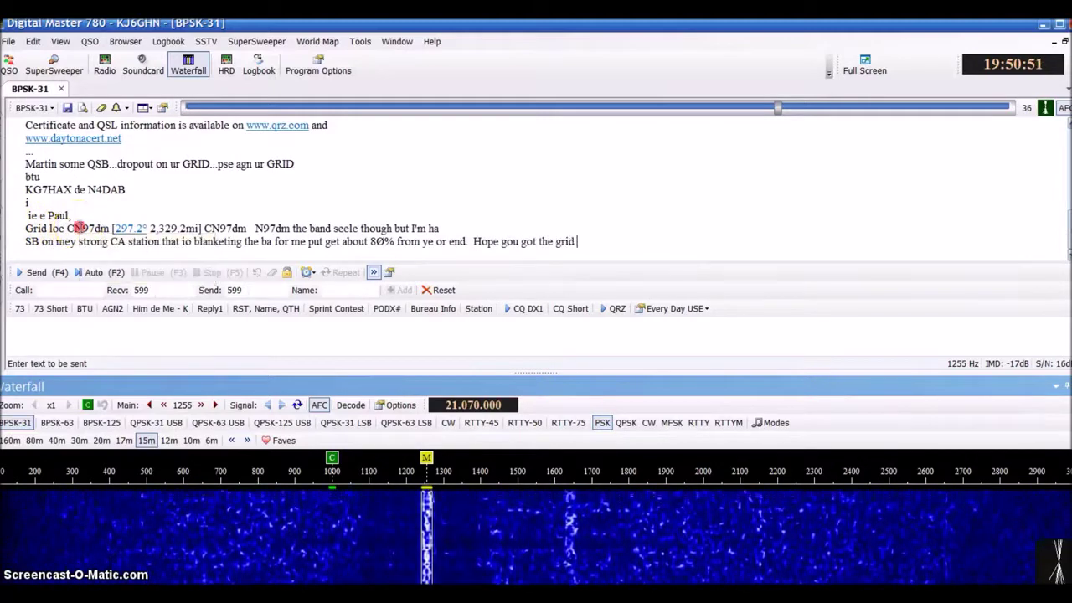
{"action": "right_click", "coordinate": [80, 231]}
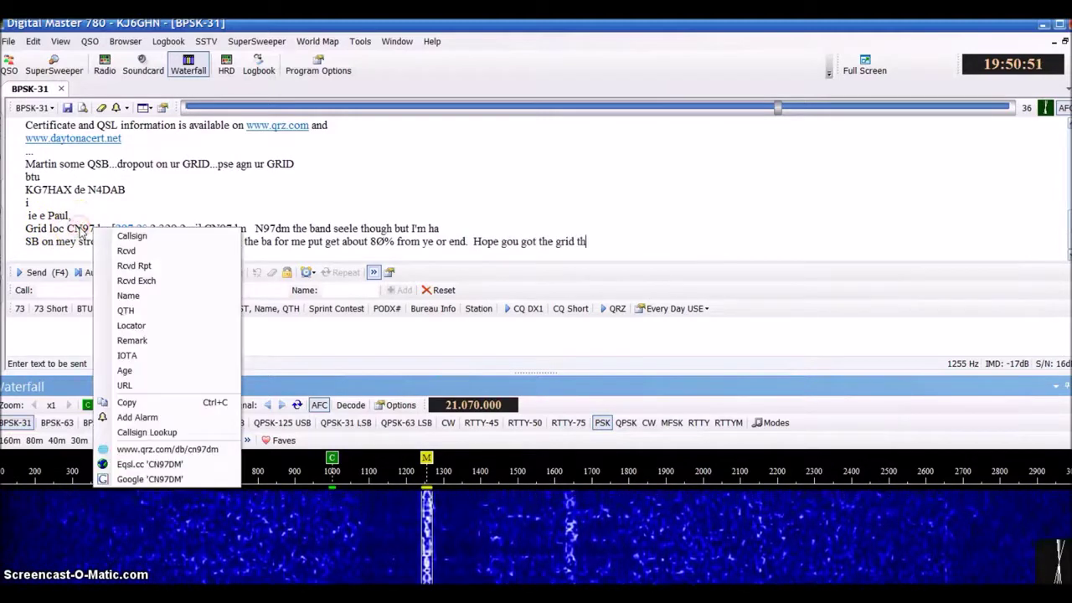
{"action": "left_click", "coordinate": [167, 326]}
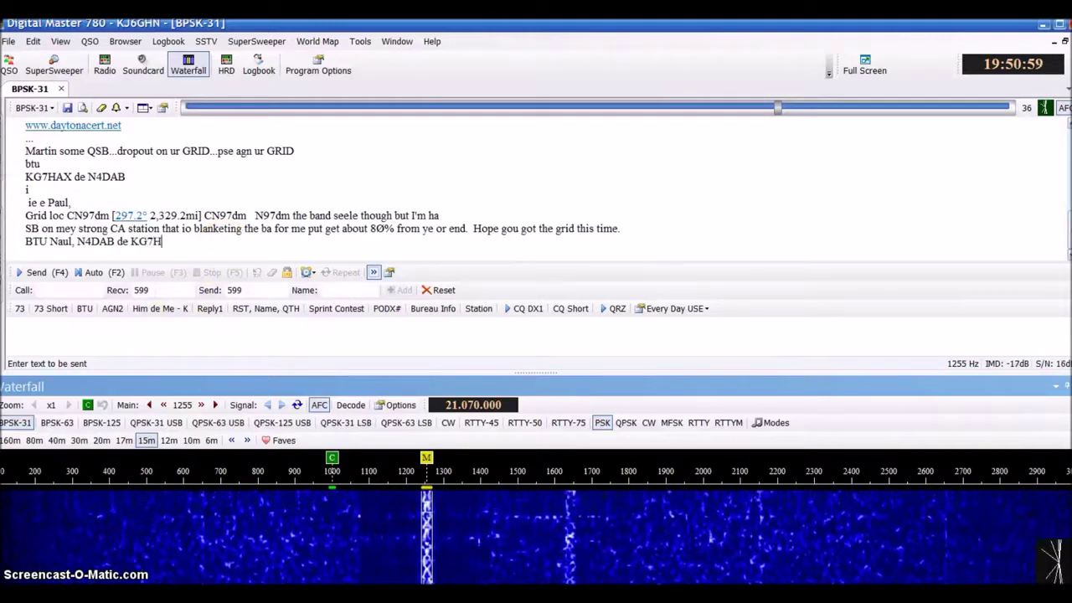
{"action": "mouse_move", "coordinate": [3, 151]}
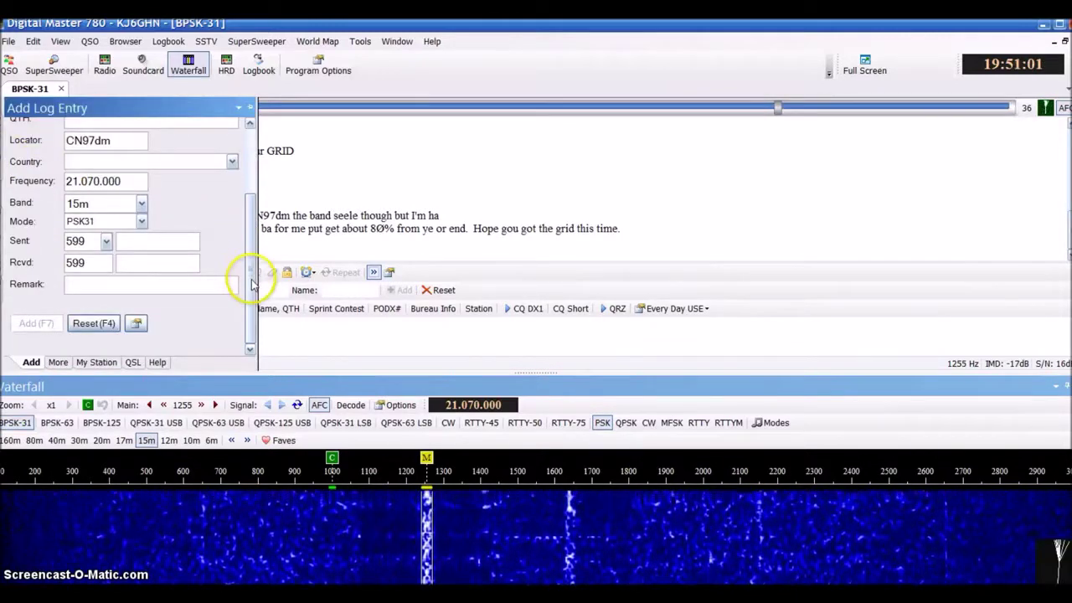
{"action": "left_click_drag", "start_coordinate": [246, 279], "coordinate": [253, 255]}
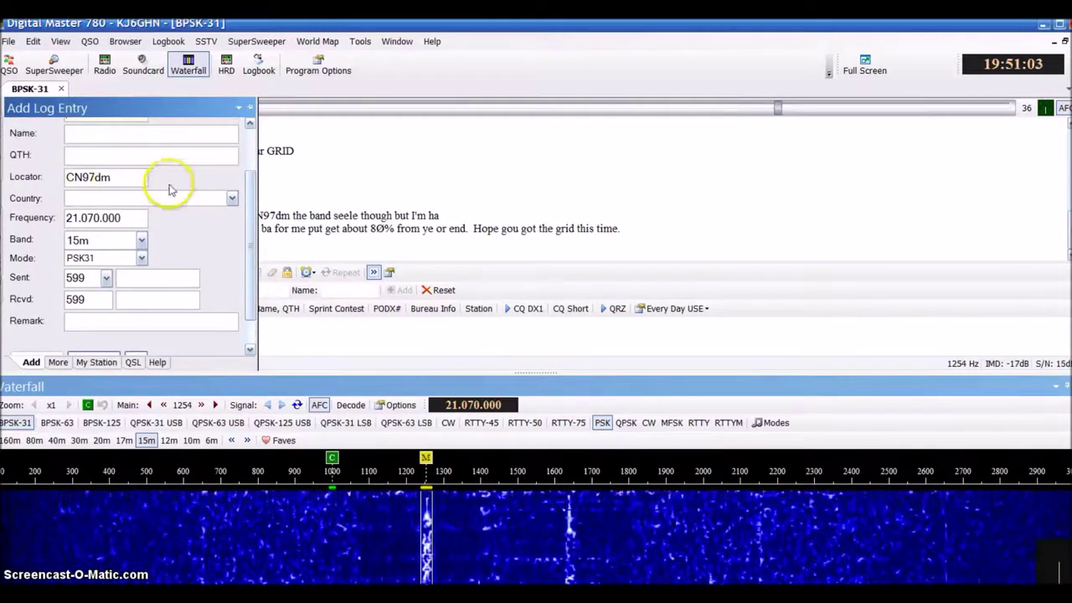